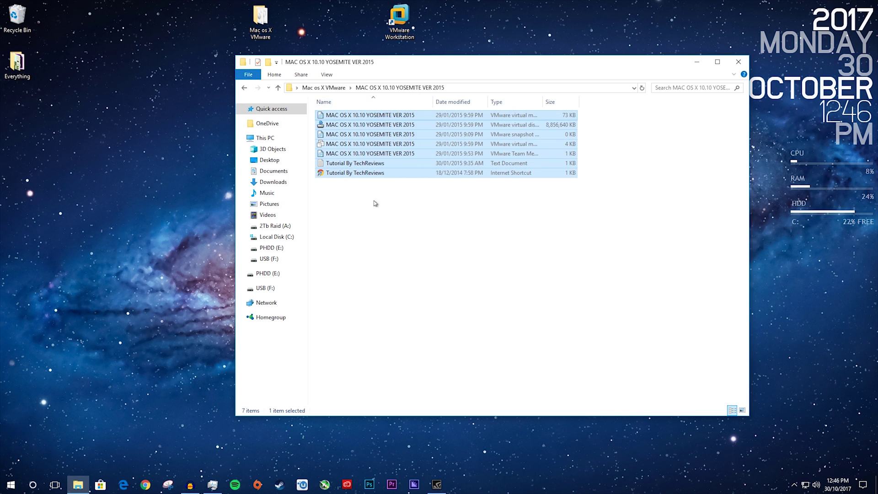
Go back to the parent folder of the Yosemite VM files in File Explorer.
key("alt+Left")
Open the Yosemite .vmx file from Desktop > Mac os X VMware in VMware Workstation.
left_click(696, 62)
left_click(398, 20)
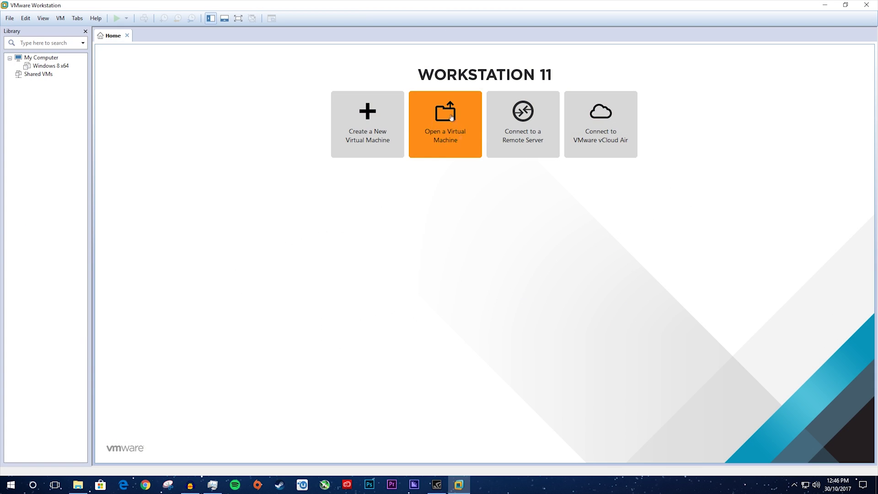
left_click(440, 145)
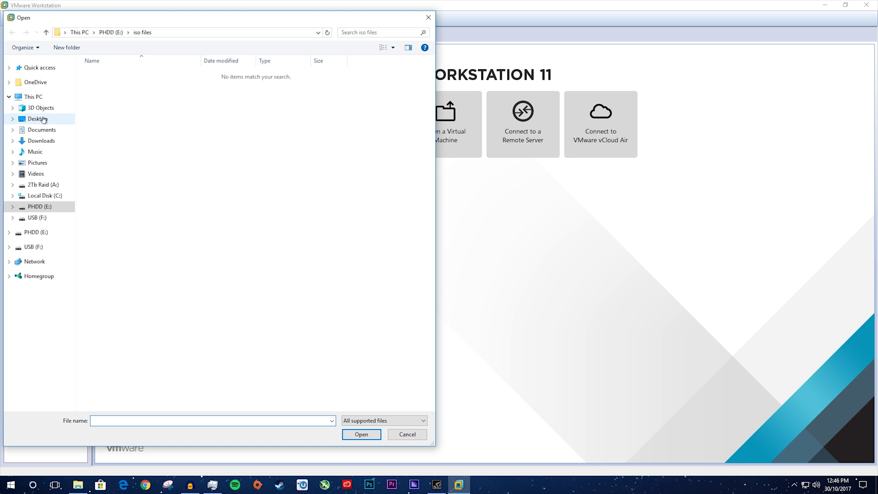
left_click(38, 119)
double_click(158, 87)
double_click(139, 76)
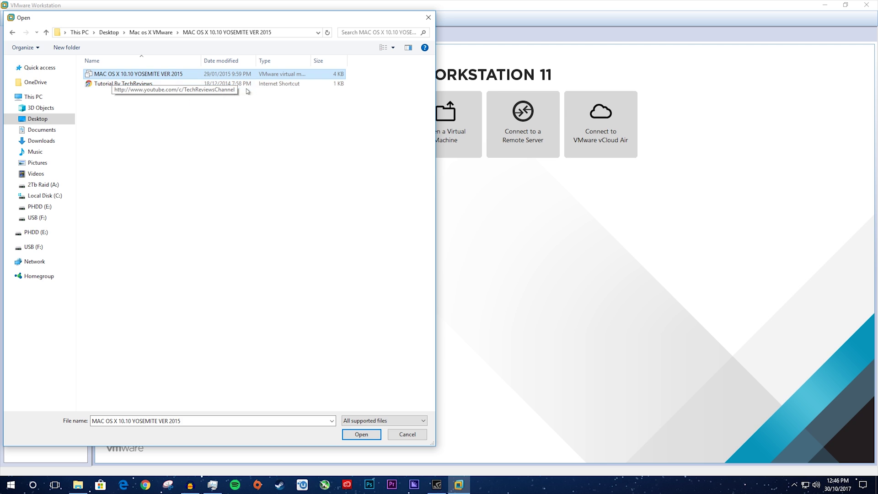
left_click(359, 434)
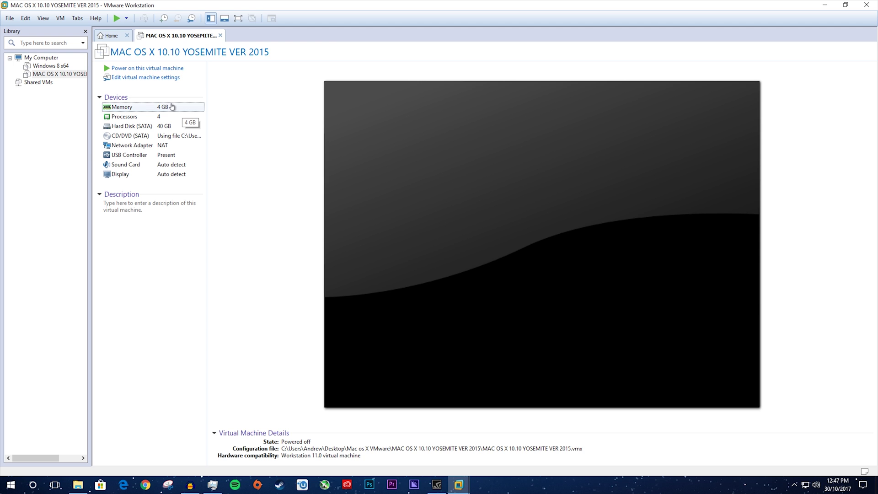
Give the VM 1 processor with 8 cores and 13.8 GB memory, then power it on.
double_click(172, 109)
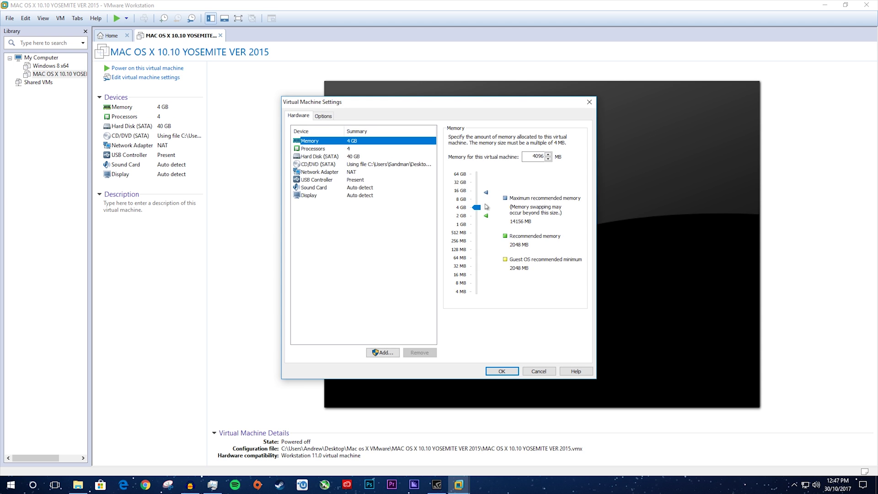
left_click(349, 150)
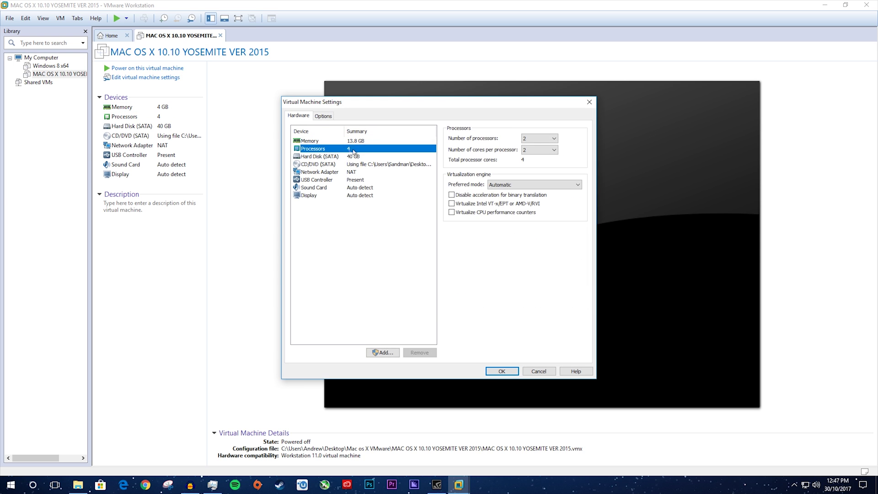
left_click(529, 138)
left_click(529, 147)
left_click(531, 151)
left_click(532, 188)
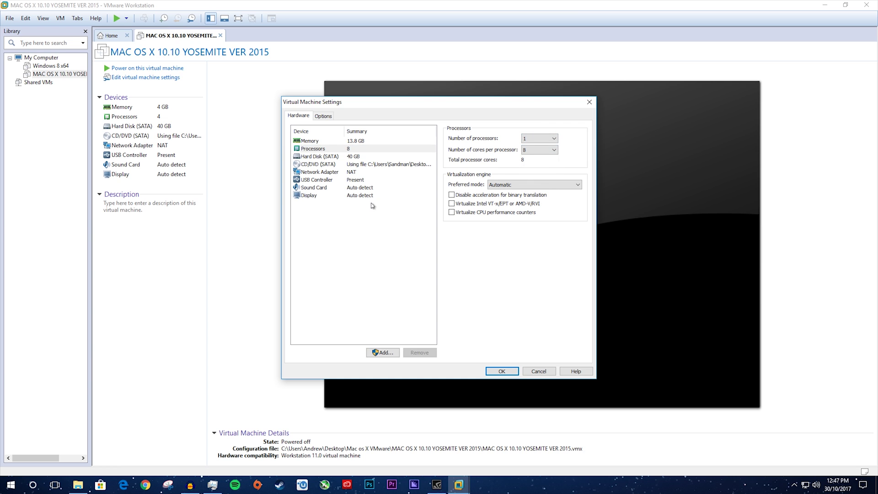
left_click(503, 371)
left_click(116, 69)
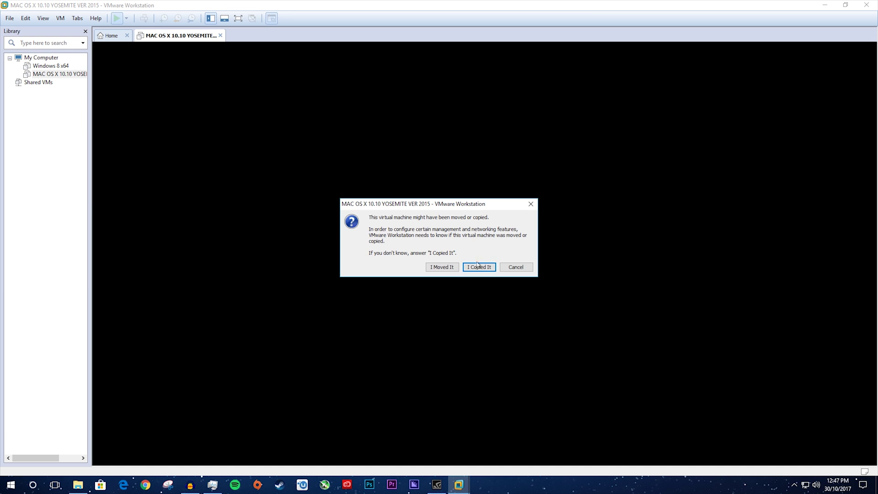
Answer 'I Copied It' and switch the booting VM to full screen.
left_click(482, 273)
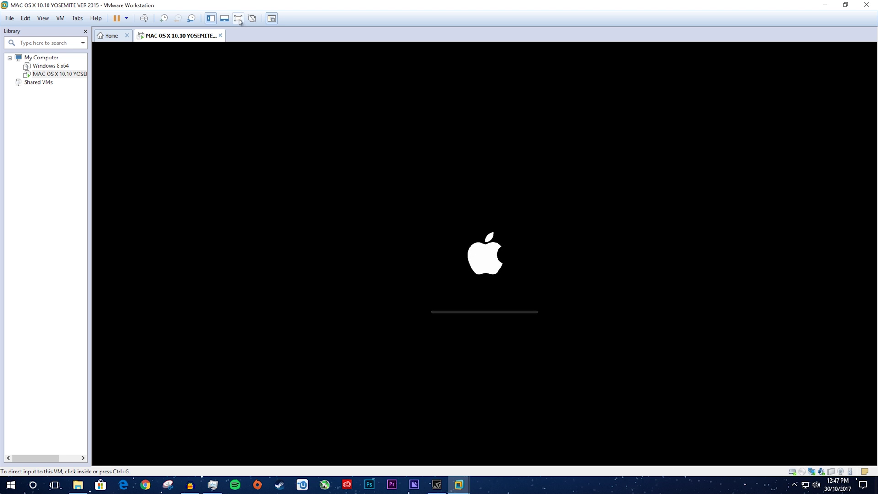
left_click(239, 19)
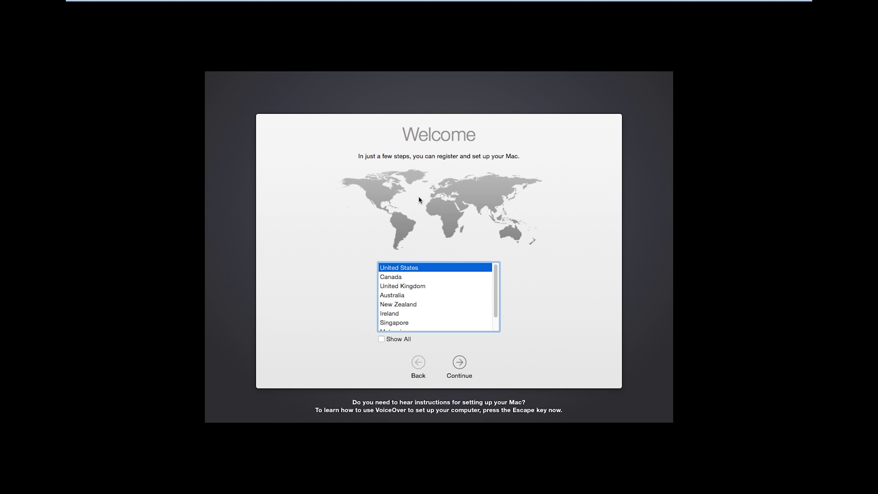
Choose United Kingdom, keep the British keyboard, and skip transferring information.
left_click(403, 287)
left_click(458, 362)
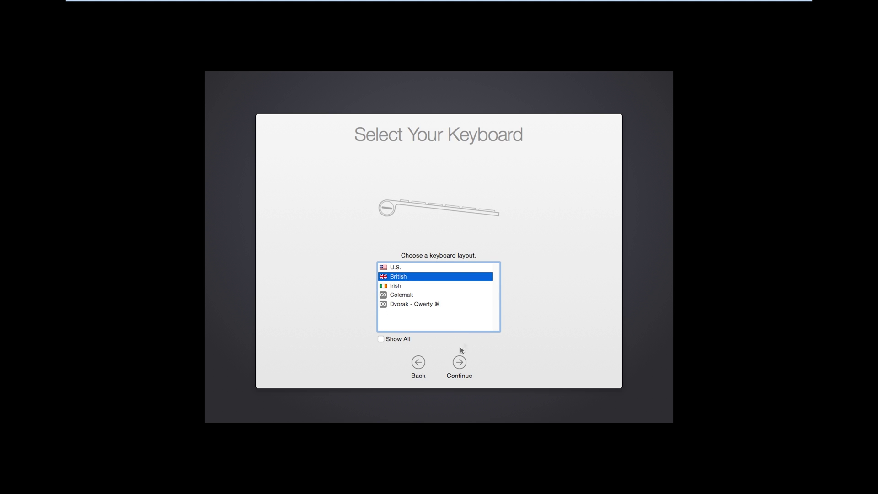
left_click(459, 362)
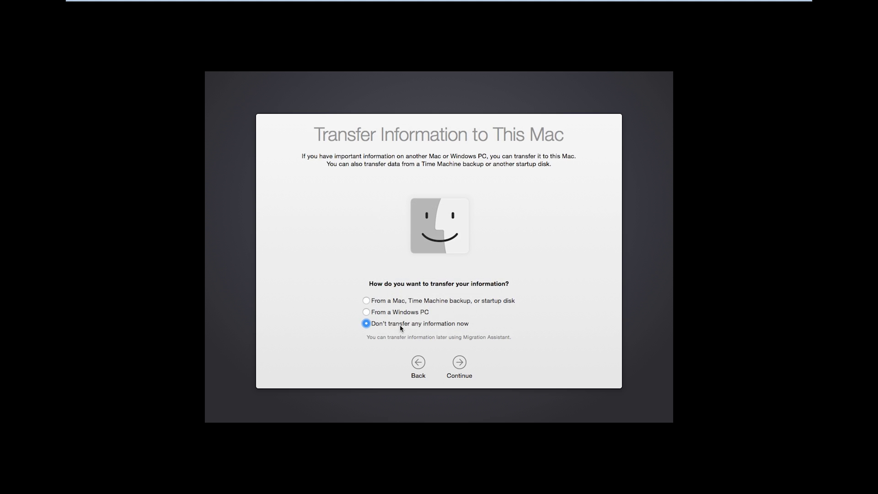
left_click(459, 362)
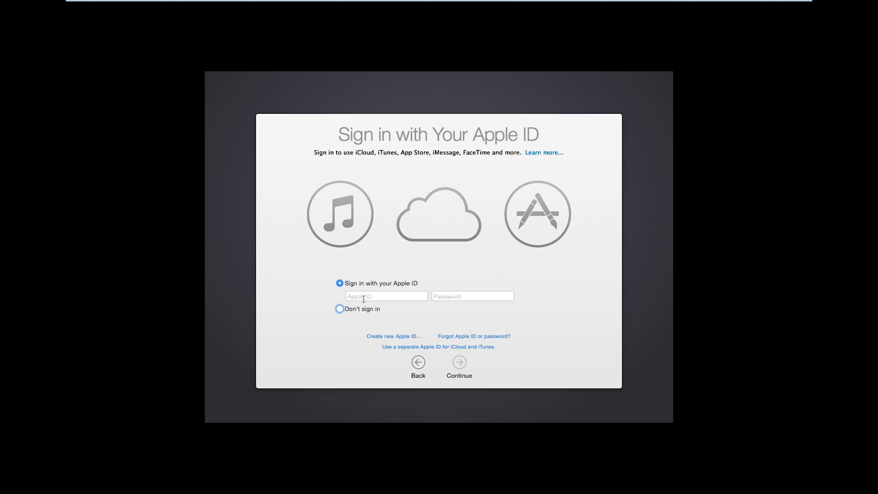
Skip Apple ID sign-in and agree to the OS X software licence.
left_click(342, 310)
left_click(459, 364)
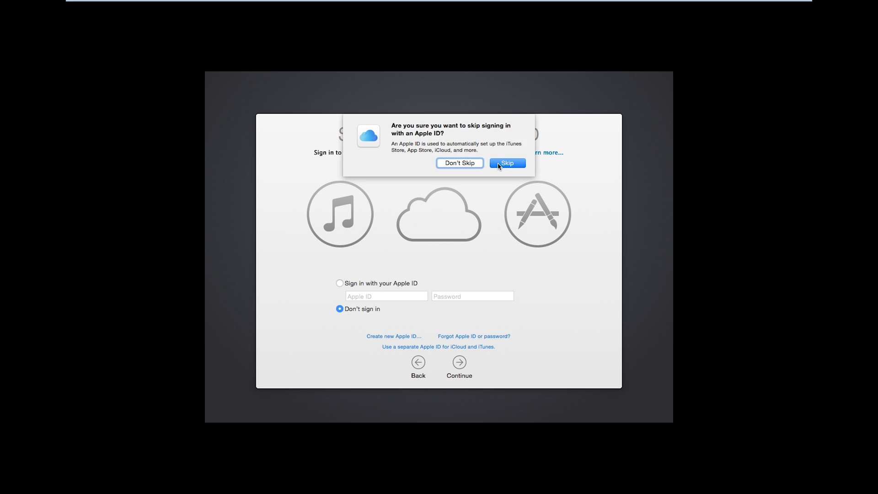
left_click(499, 163)
left_click(458, 366)
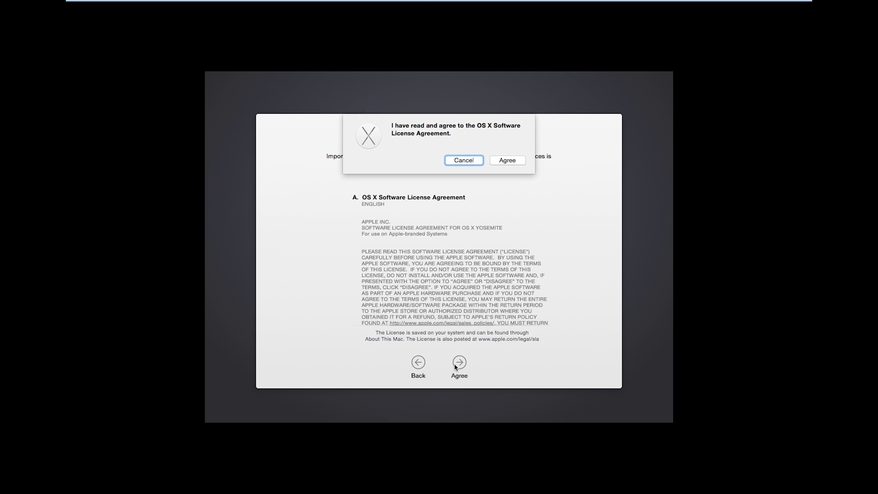
left_click(508, 161)
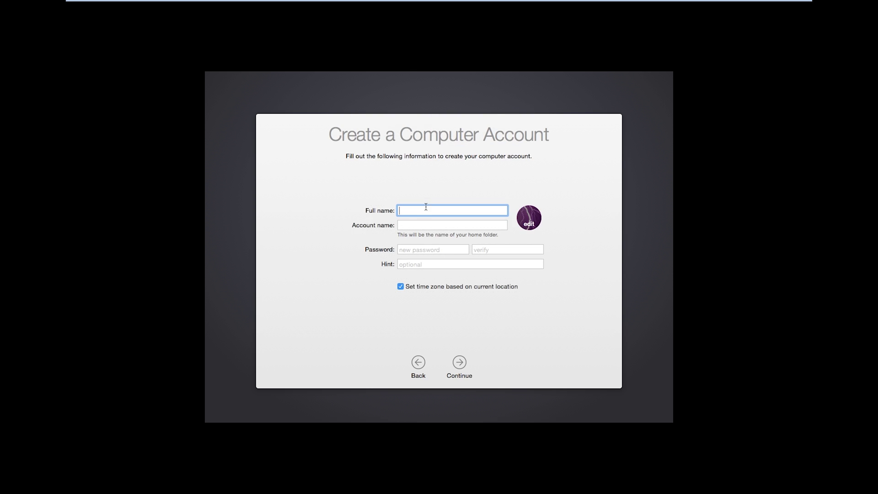
Create the Mac account with a full name and password, then pass Diagnostics & Usage.
type("How To Tech")
left_click(405, 226)
left_click(428, 249)
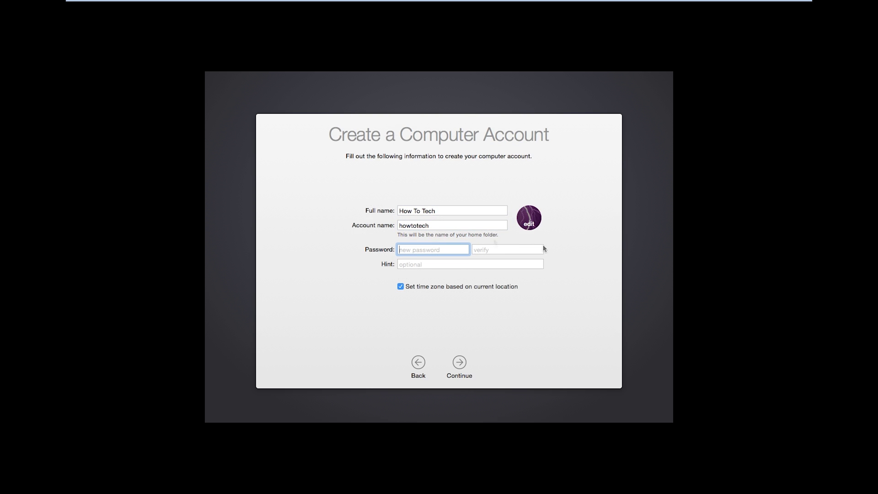
type("h")
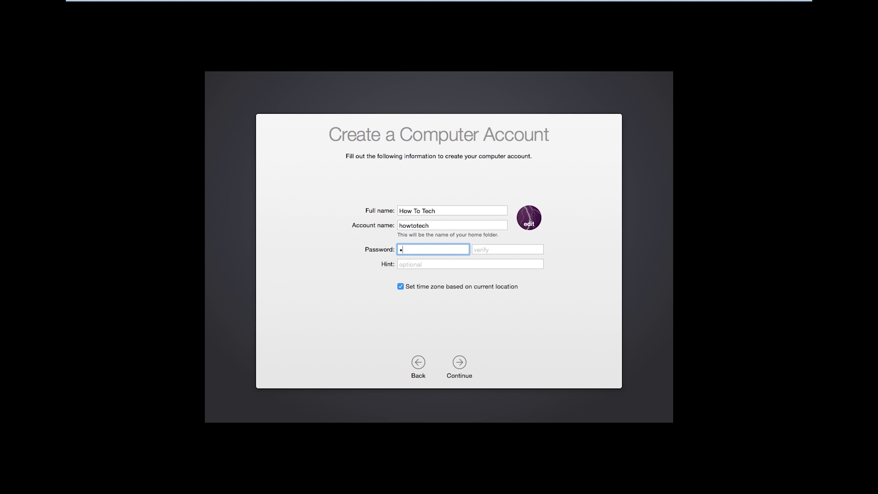
left_click(460, 366)
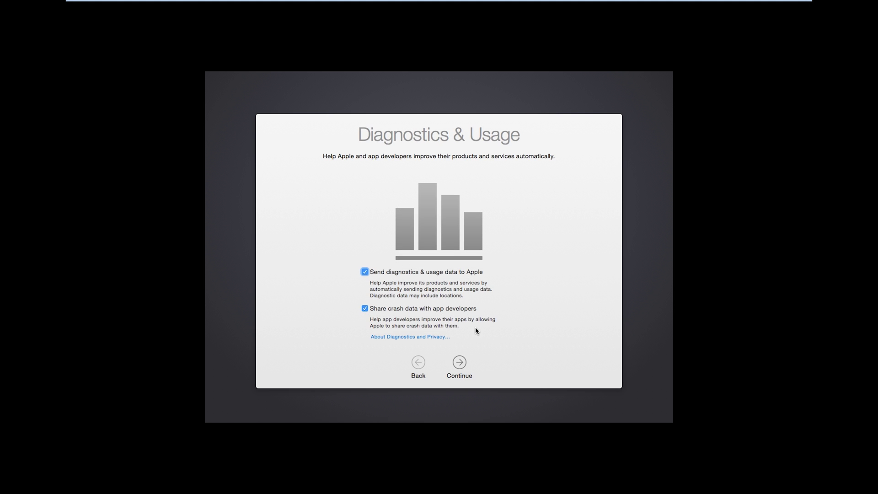
left_click(460, 362)
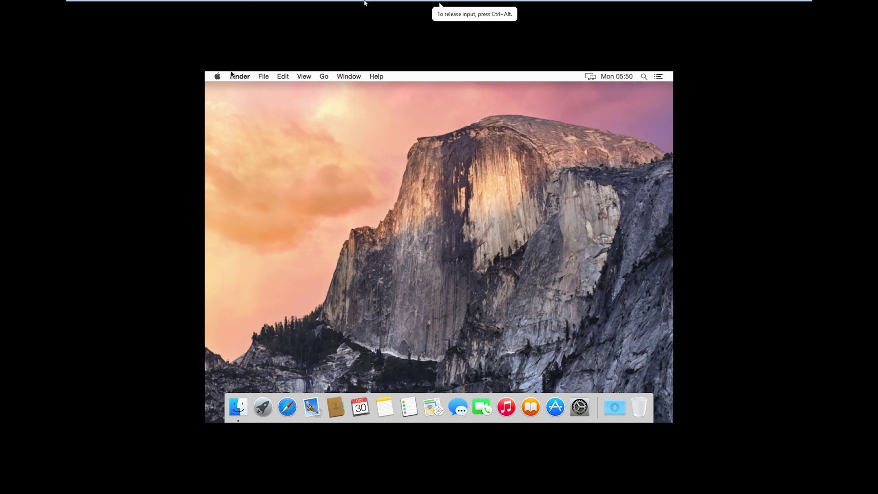
Set the VM's CD/DVD drive to the Darwin 7.0.0 image from Desktop > Mac os X VMware.
left_click(789, 2)
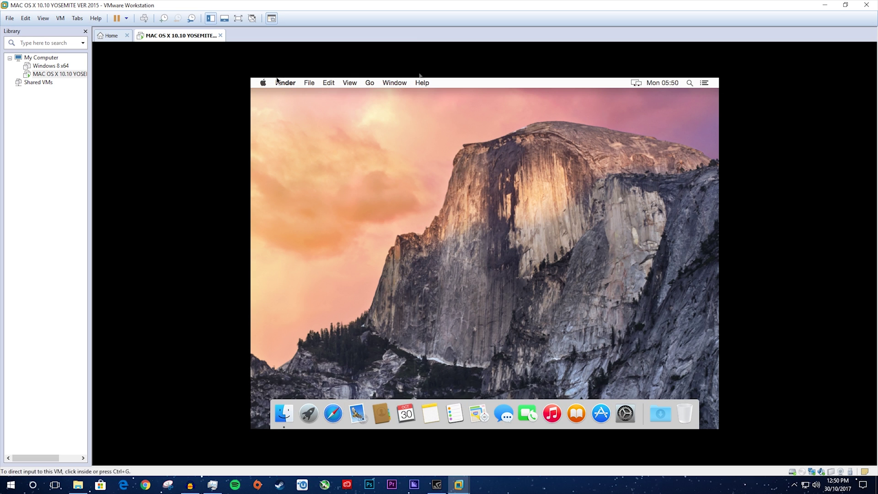
left_click(59, 19)
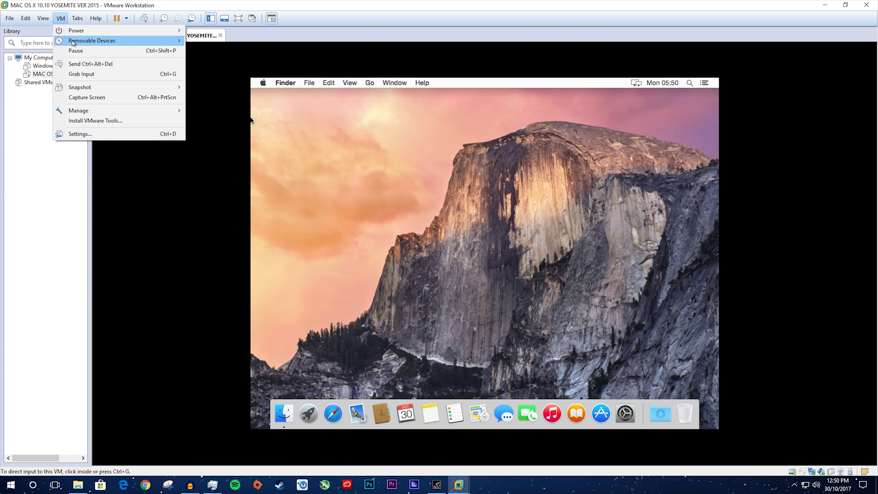
mouse_move(154, 42)
mouse_move(215, 44)
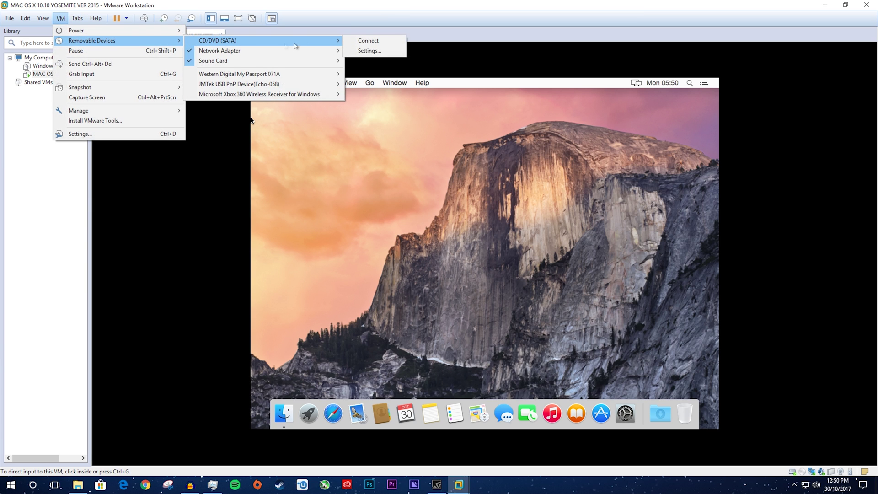
left_click(366, 41)
left_click(566, 255)
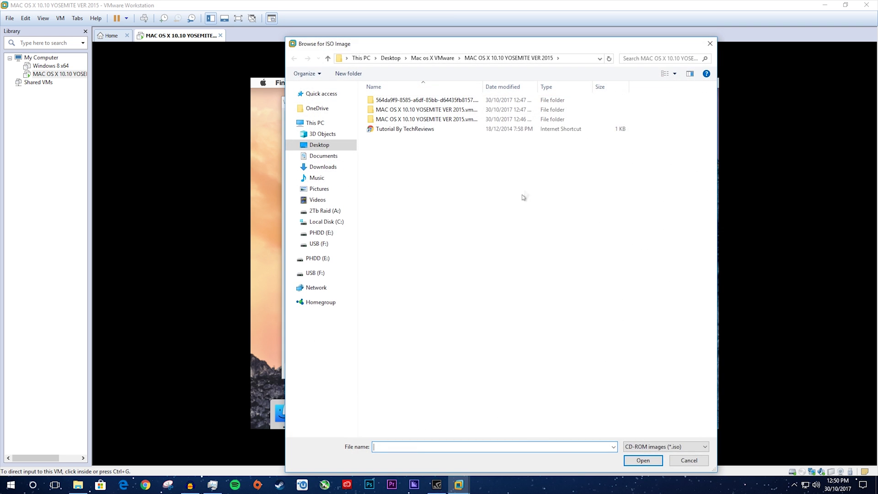
left_click(341, 145)
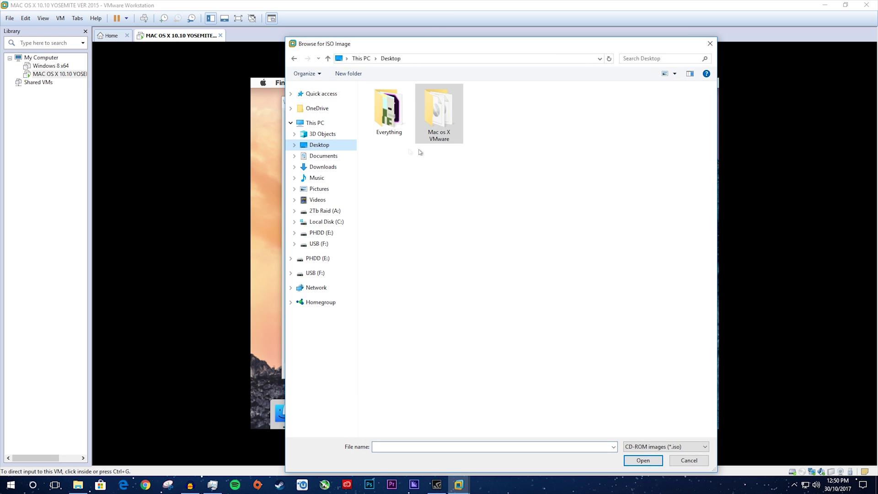
double_click(433, 110)
left_click(391, 129)
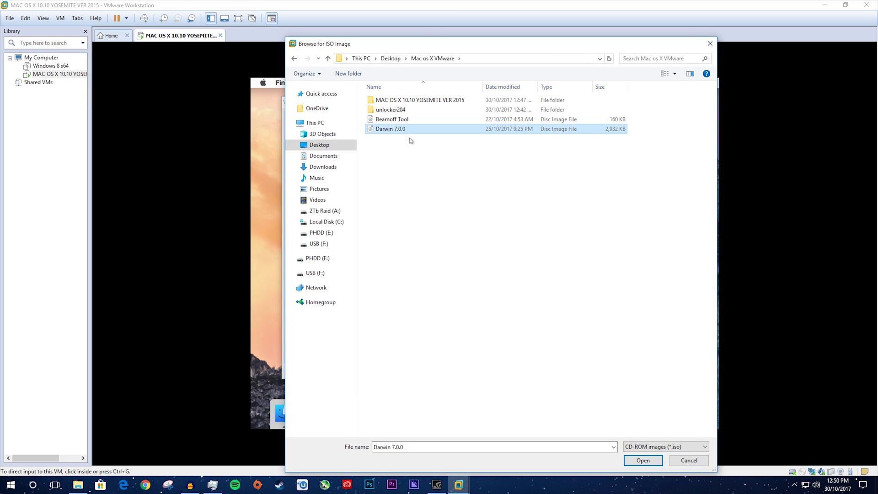
left_click(649, 463)
left_click(503, 369)
Connect the CD/DVD drive to the Mac guest via Removable Devices.
left_click(61, 18)
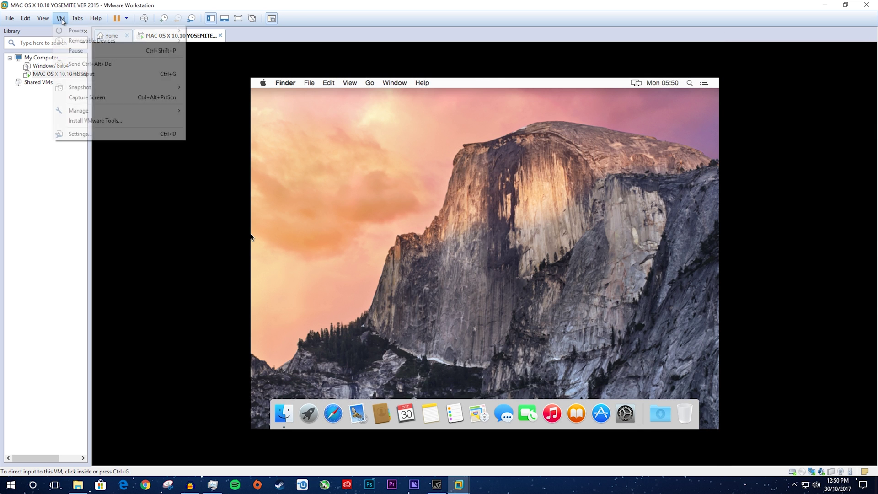
mouse_move(91, 41)
mouse_move(215, 40)
left_click(383, 41)
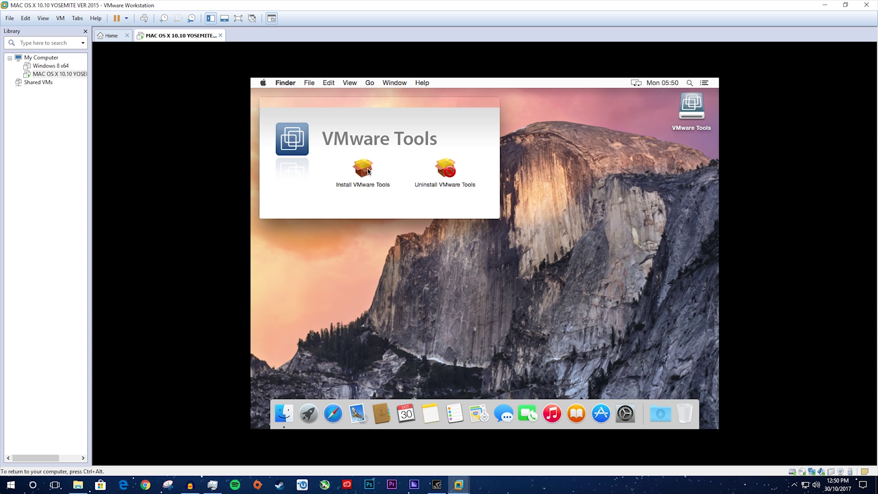
Run the VMware Tools installer, authorise it with the account password, and restart the Mac.
double_click(368, 171)
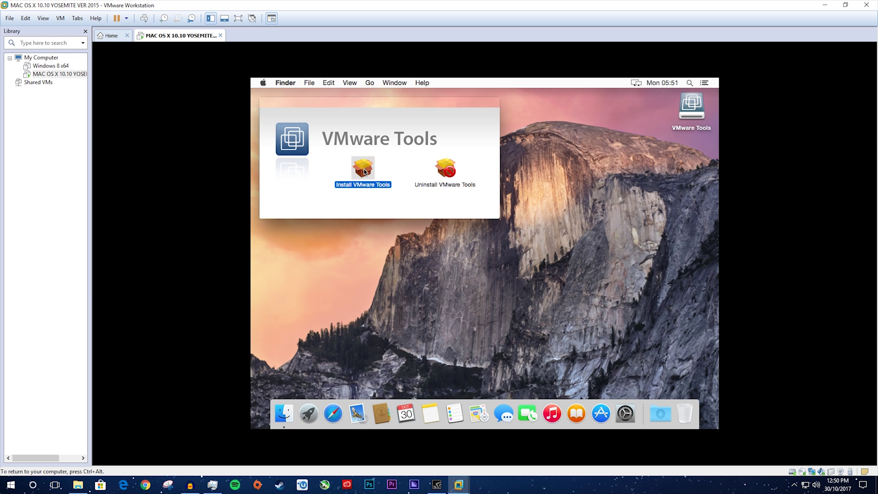
left_click(597, 317)
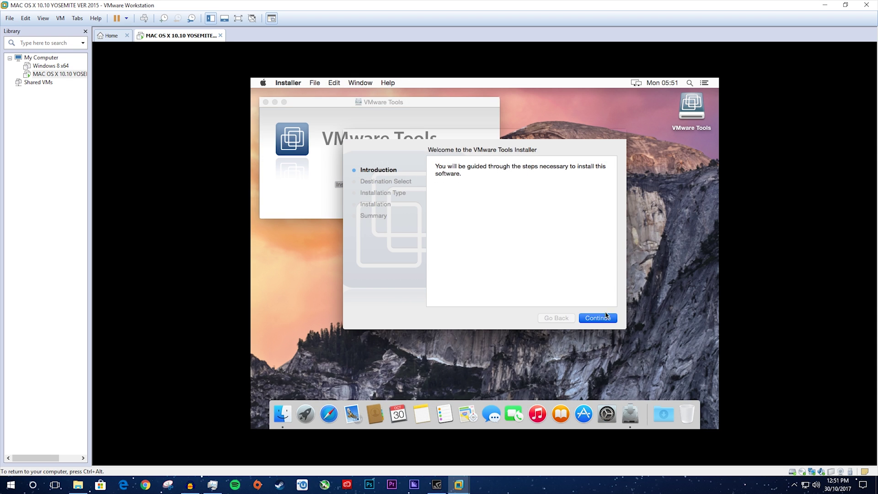
left_click(601, 318)
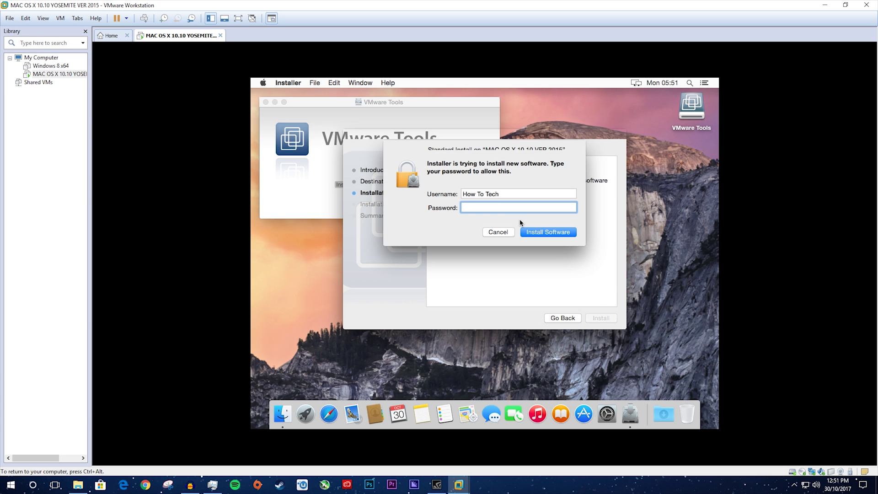
type("***")
key("Return")
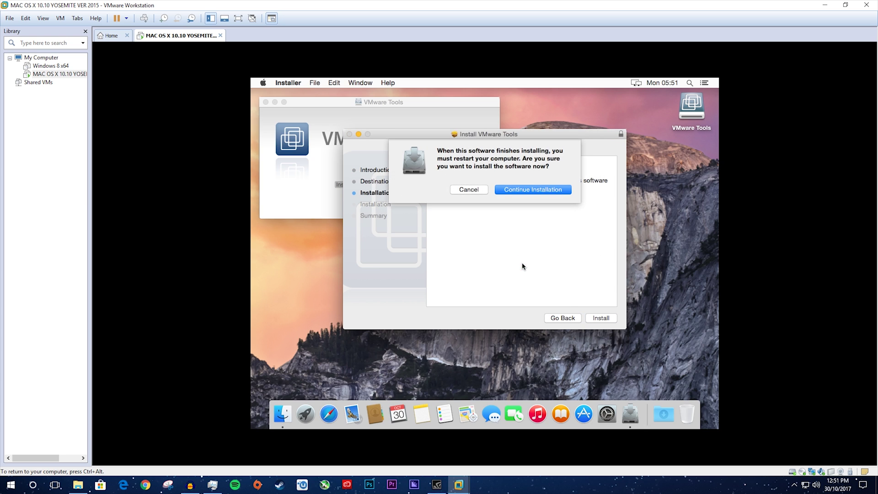
left_click(528, 190)
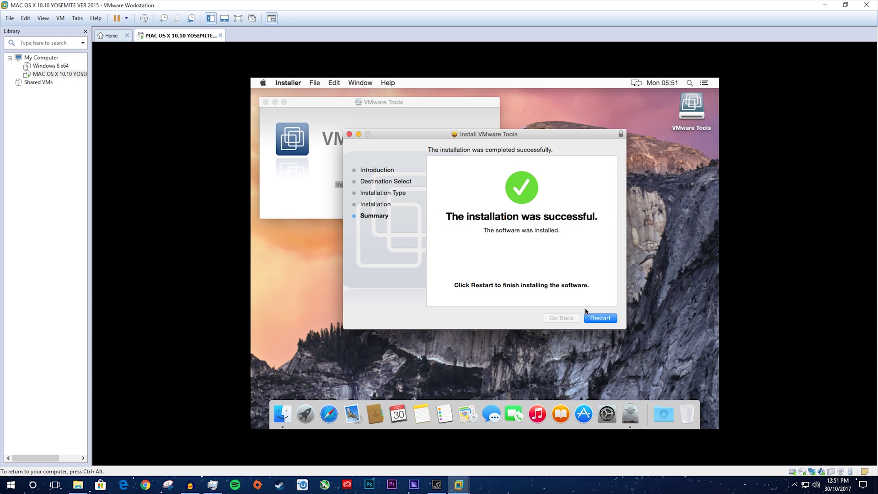
left_click(596, 320)
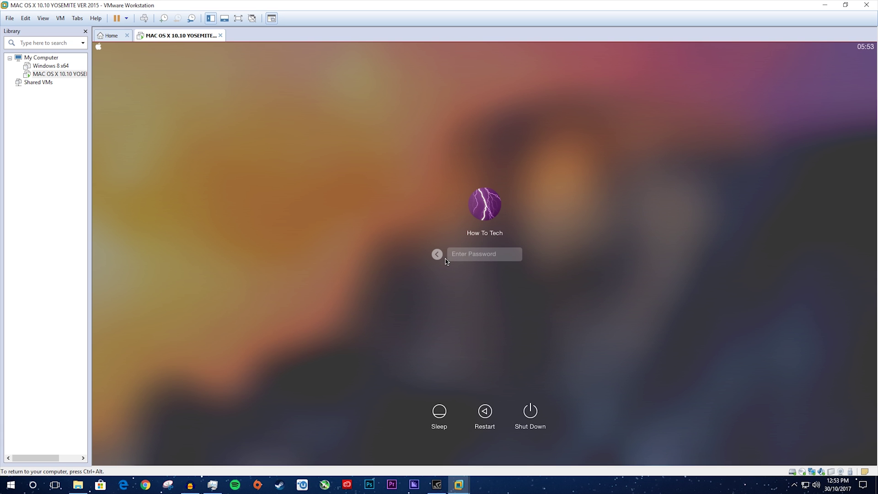
Log in with the account password, close the VMware Tools window, and select its disc icon.
type("1234")
left_click(533, 254)
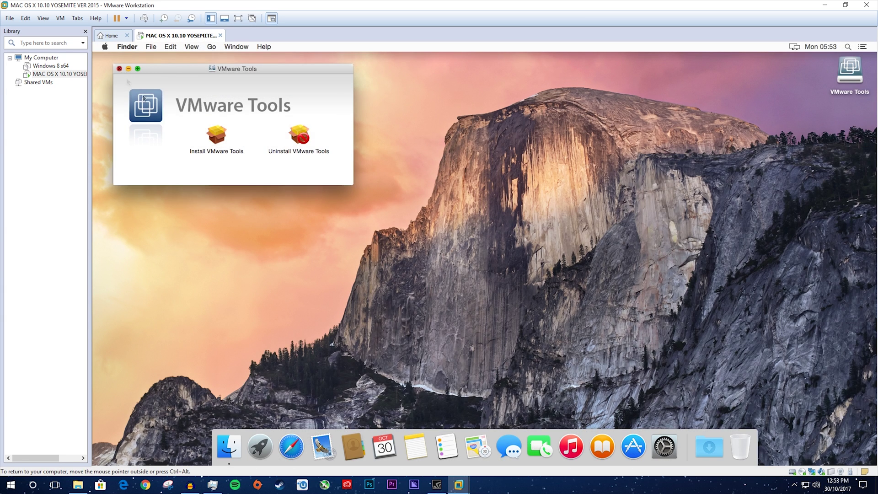
left_click(123, 69)
left_click(851, 74)
Eject the VMware Tools disc and set the CD/DVD drive to the Beamoff Tool image.
right_click(855, 68)
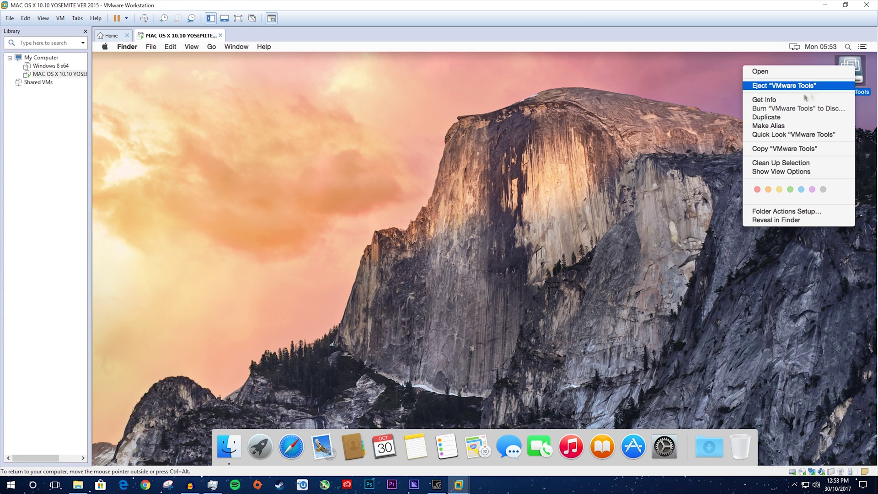
left_click(783, 86)
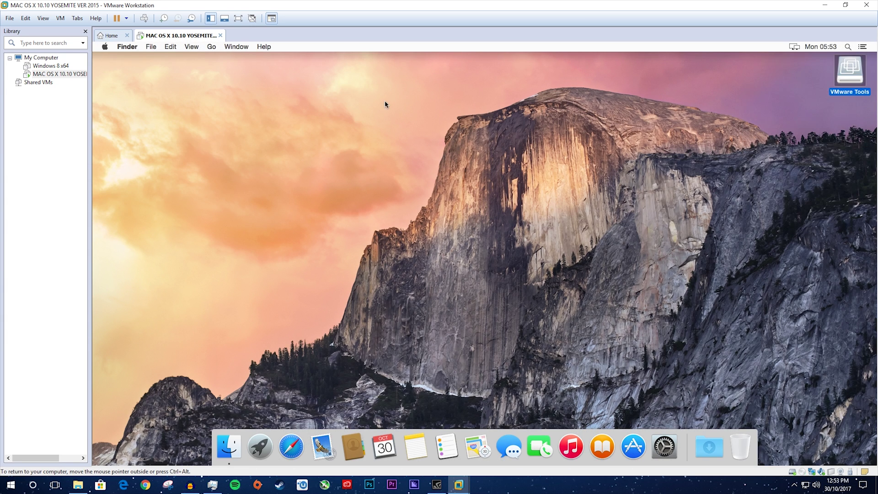
left_click(61, 19)
mouse_move(137, 40)
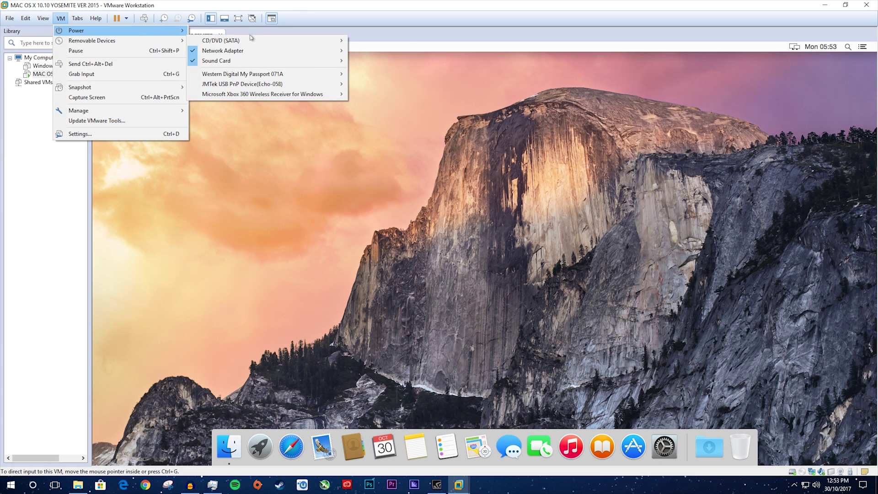
mouse_move(253, 44)
left_click(373, 51)
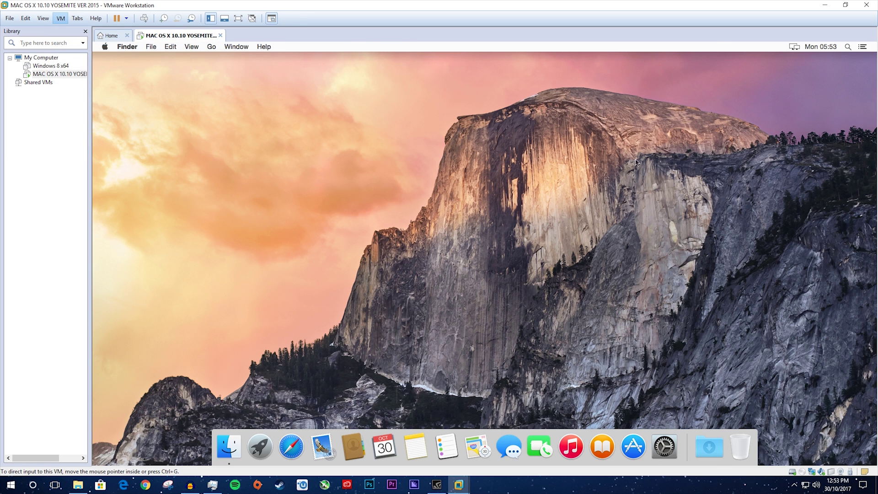
left_click(560, 201)
left_click(392, 120)
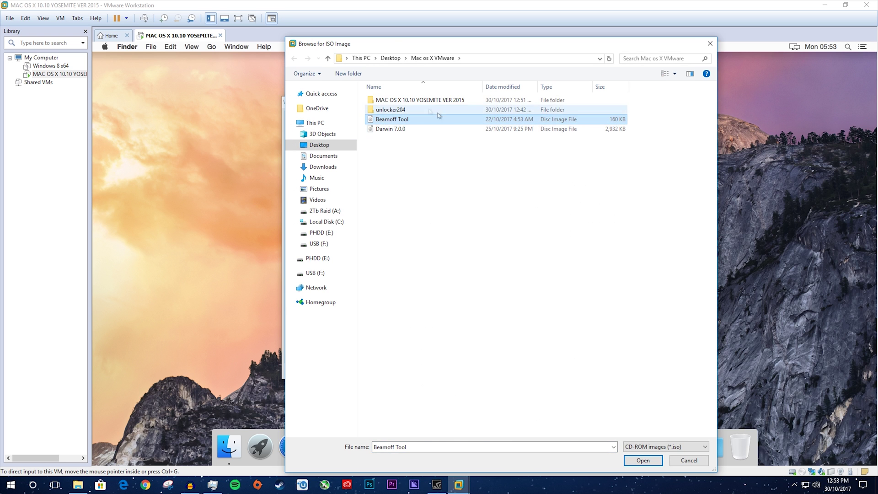
left_click(643, 460)
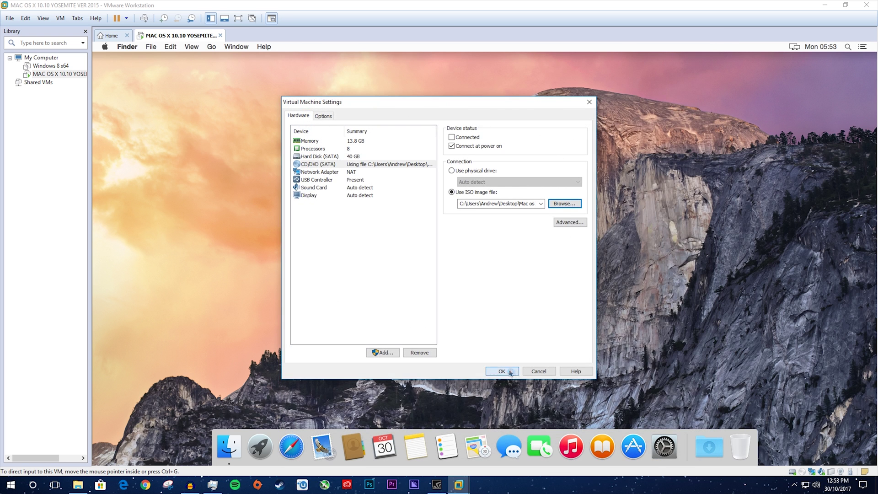
left_click(503, 372)
Connect the Beamoff Tool disc to the Mac guest and return to full screen.
left_click(60, 19)
mouse_move(109, 41)
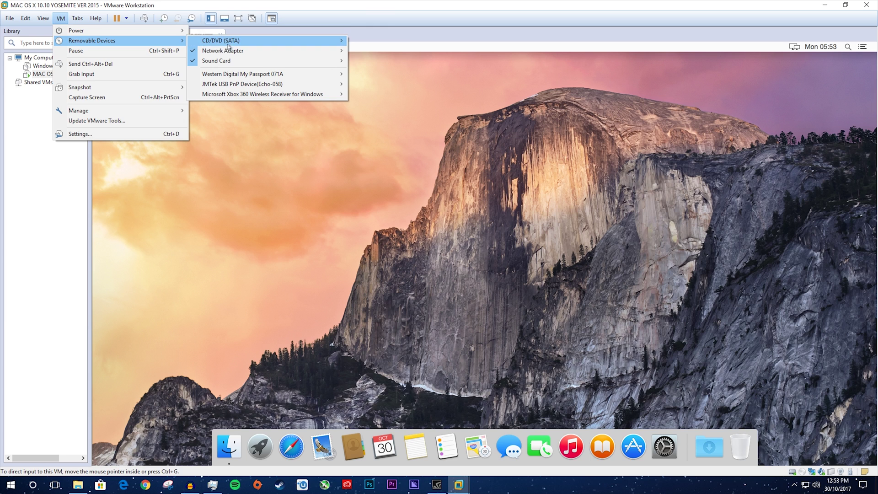
mouse_move(233, 44)
left_click(379, 44)
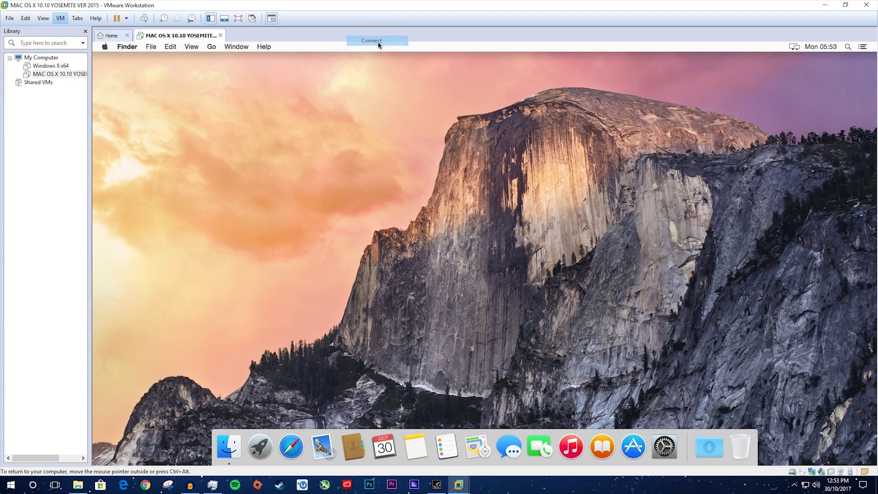
key("ctrl+alt+Return")
Extract beamoff.zip from the Beamoff and auto disc, drag beamoff to the desktop, and close both windows.
double_click(857, 29)
left_click(303, 103)
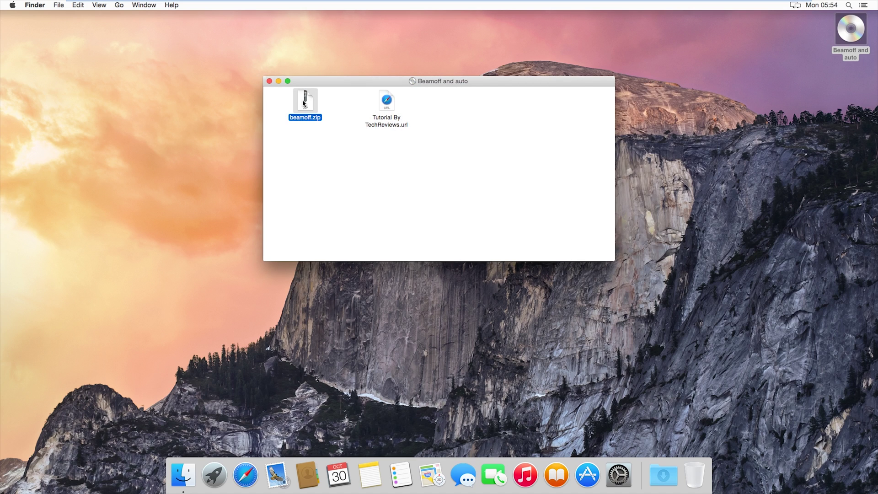
double_click(303, 104)
left_click_drag(386, 126, 782, 119)
left_click(269, 81)
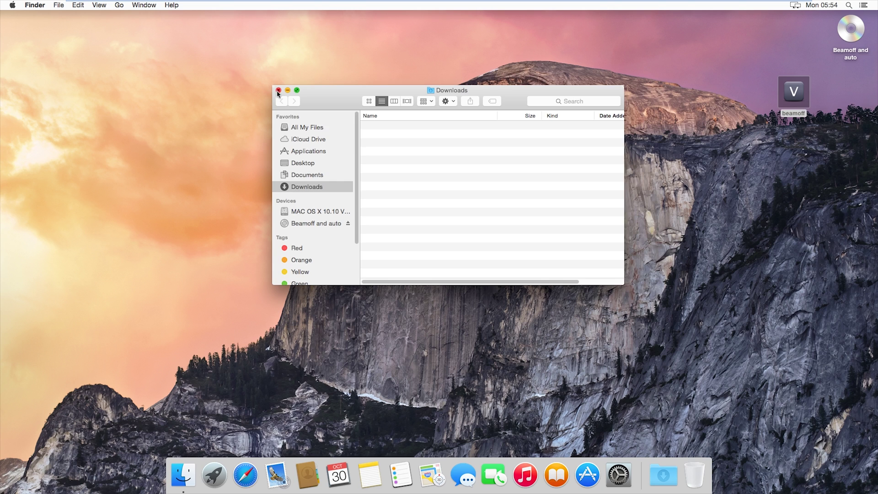
left_click(278, 90)
left_click_drag(605, 65, 213, 273)
Look at the Dock preferences in System Preferences, then quit System Preferences.
left_click(618, 474)
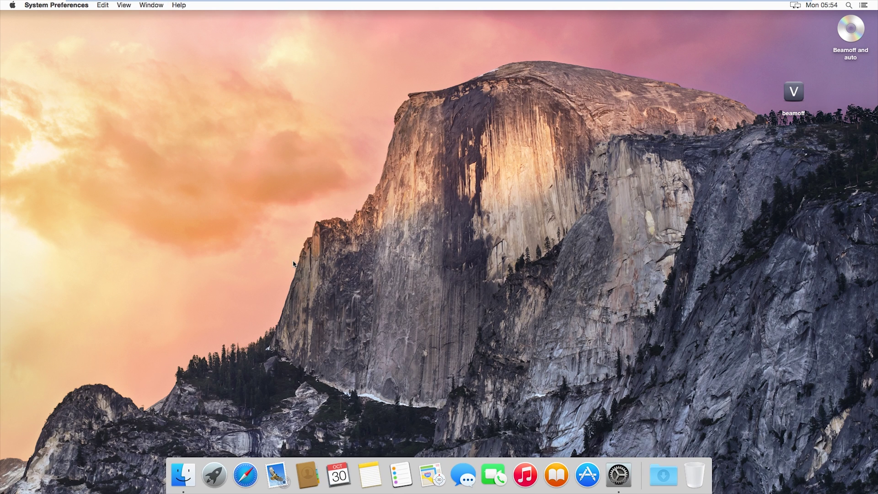
left_click(399, 112)
key("super+q")
Place the beamoff icon below the Beamoff disc and Clean Up the desktop icons.
left_click_drag(793, 94, 842, 91)
right_click(646, 91)
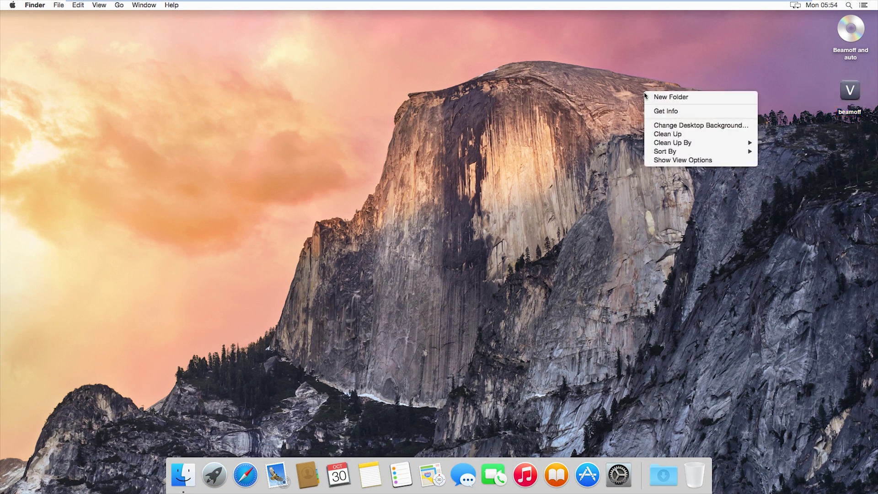
left_click(674, 134)
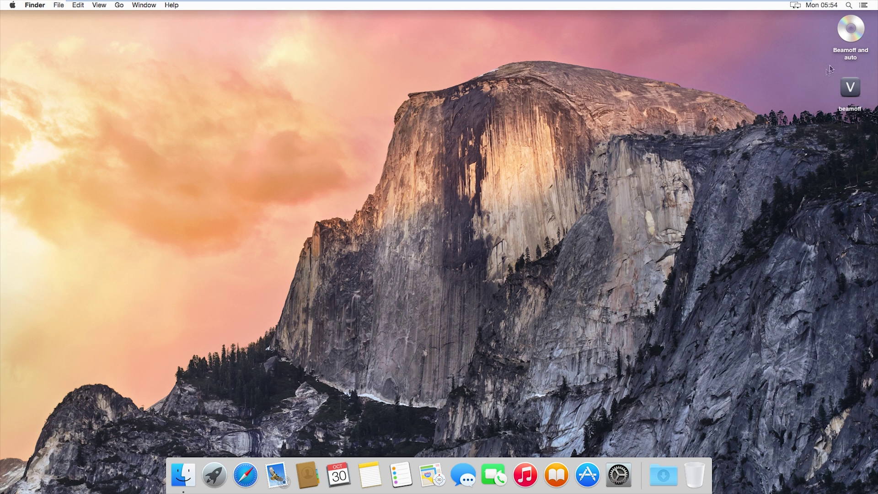
Eject the Beamoff and auto disc so only beamoff remains on the desktop.
right_click(852, 29)
left_click(768, 45)
left_click_drag(184, 119, 705, 394)
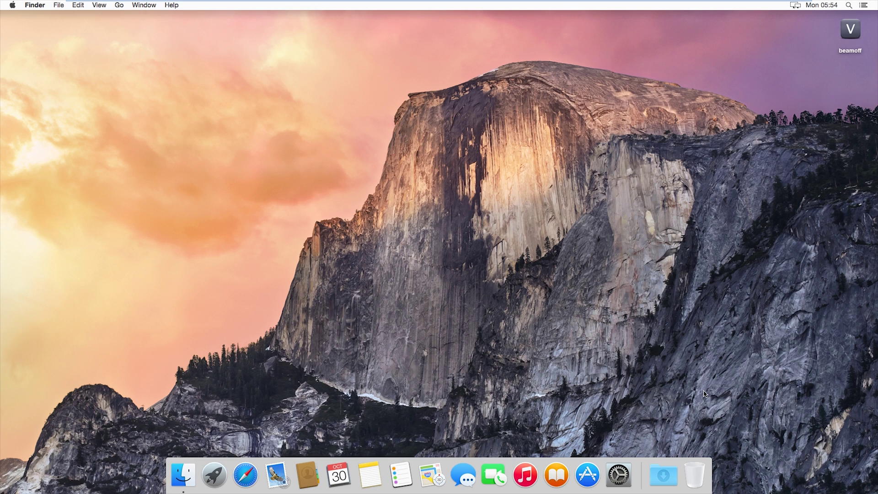